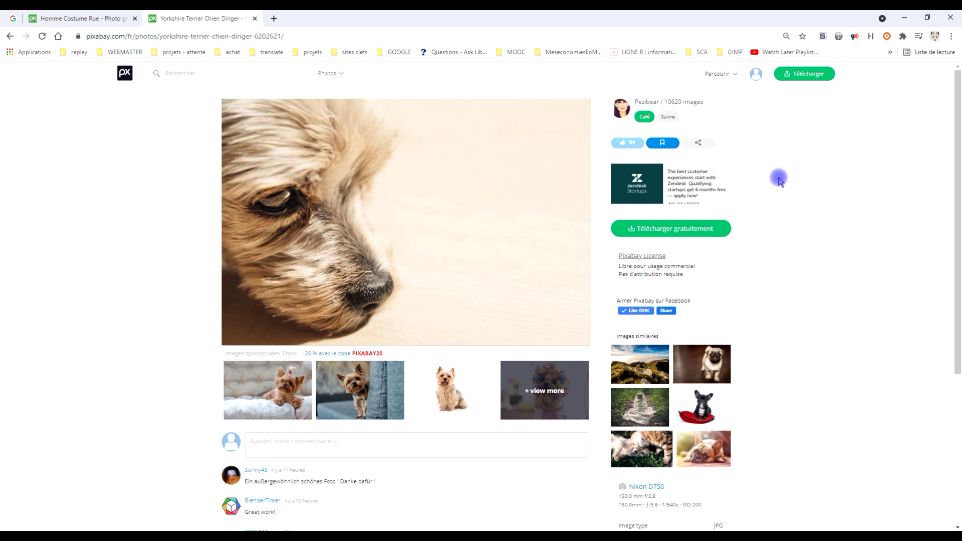
Show the download sizes for the Yorkshire Terrier photo on Pixabay and copy the photo to the clipboard.
left_click(668, 226)
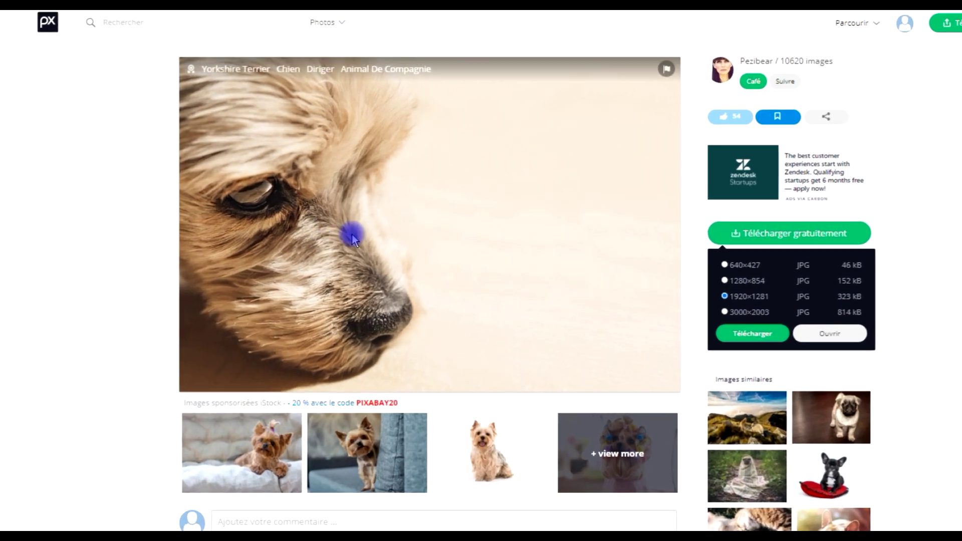
right_click(384, 180)
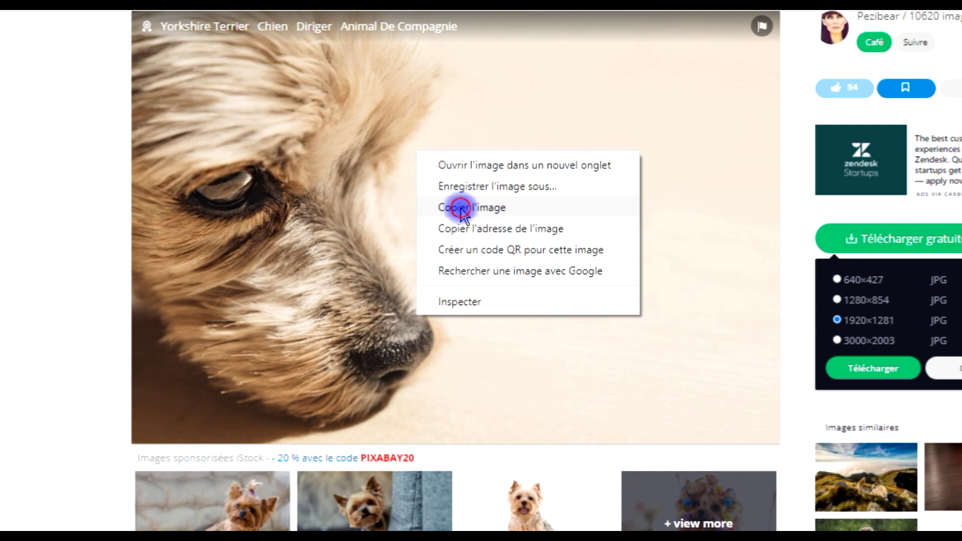
left_click(481, 214)
Switch to GIMP and paste the copied dog photo as a new image.
left_click(155, 522)
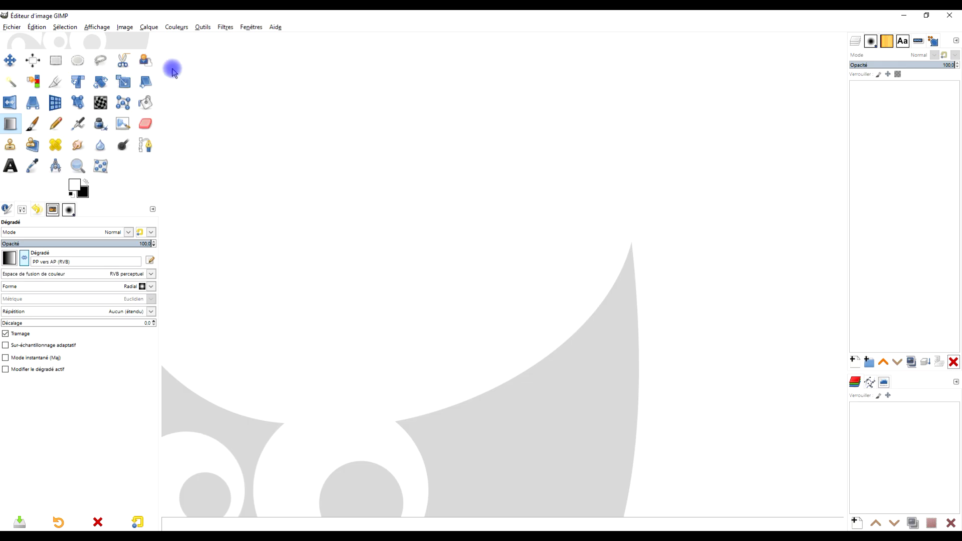
left_click(37, 26)
mouse_move(245, 228)
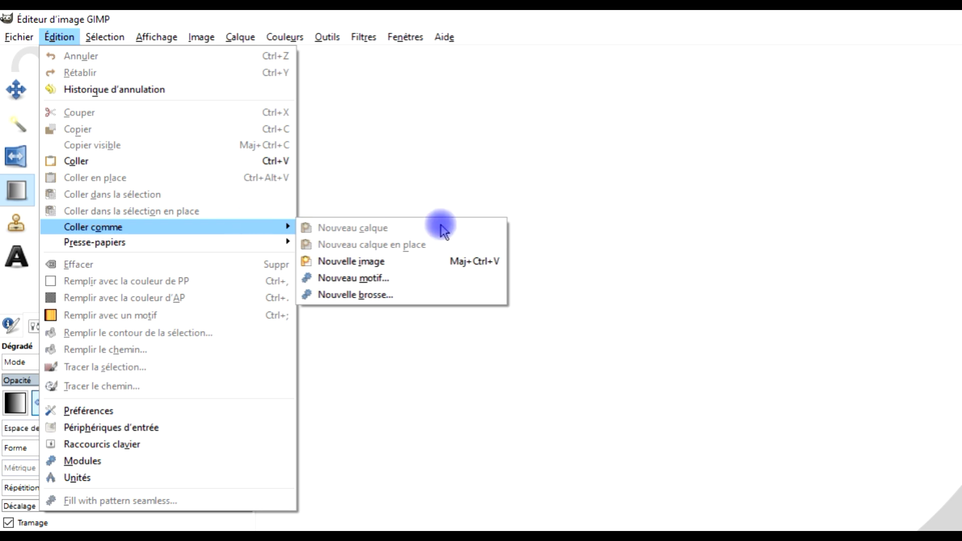
left_click(390, 261)
Rename the pasted layer as "chien".
left_click(927, 90)
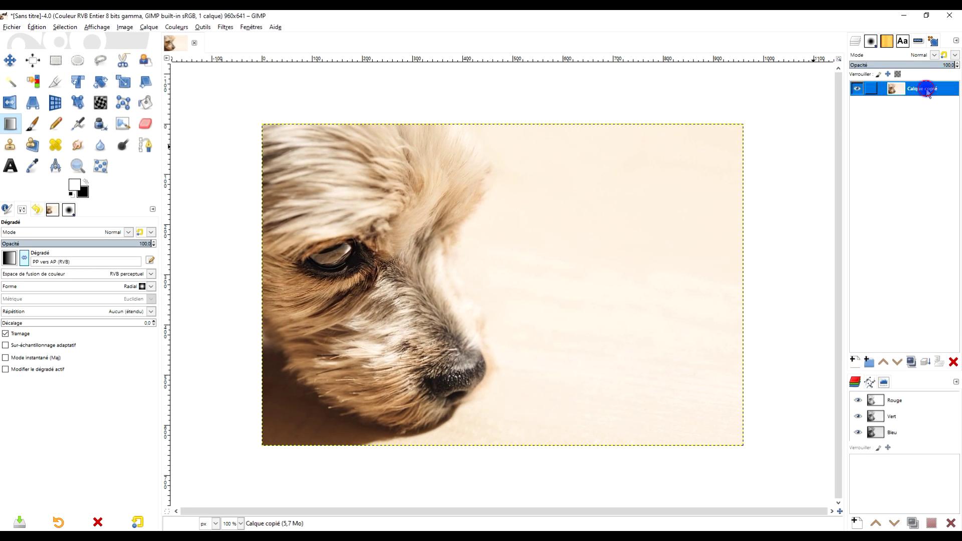
double_click(927, 90)
type("chien")
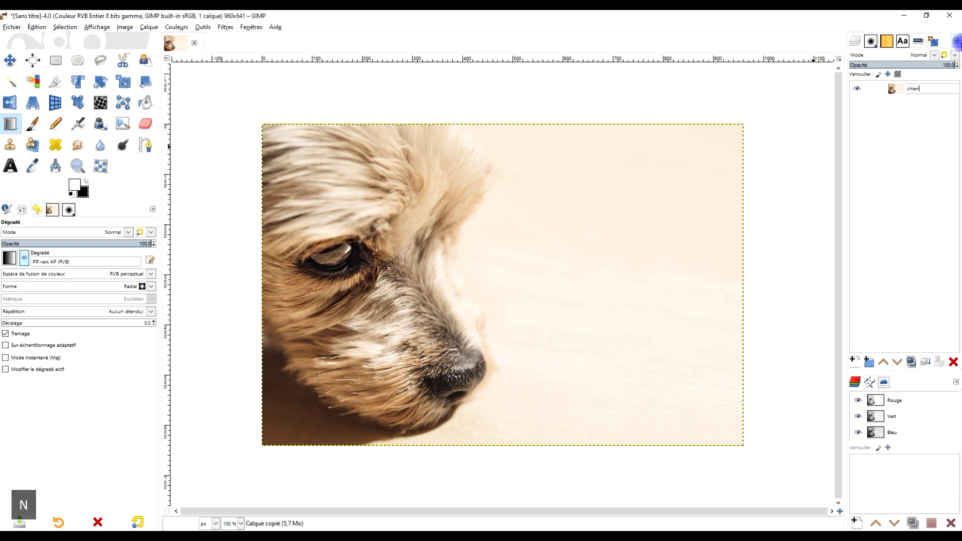
key("Return")
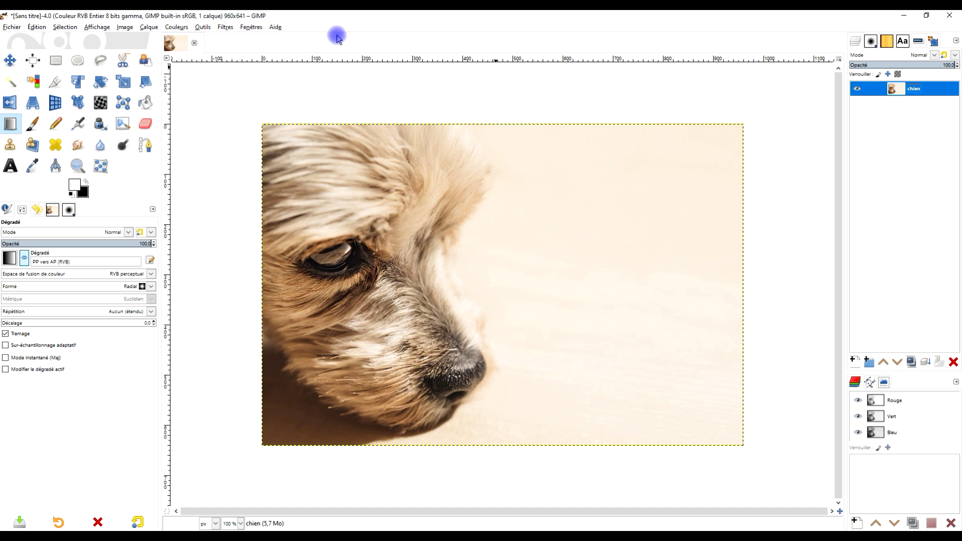
Open G'MIC-Qt on the chien layer, search the filters for "canvas" and select Canvas Texture.
left_click(227, 28)
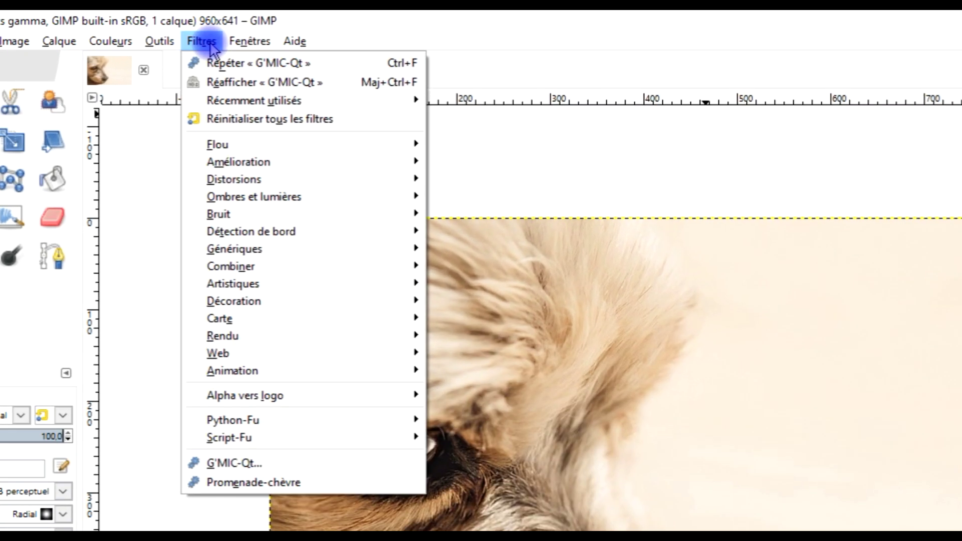
left_click(315, 463)
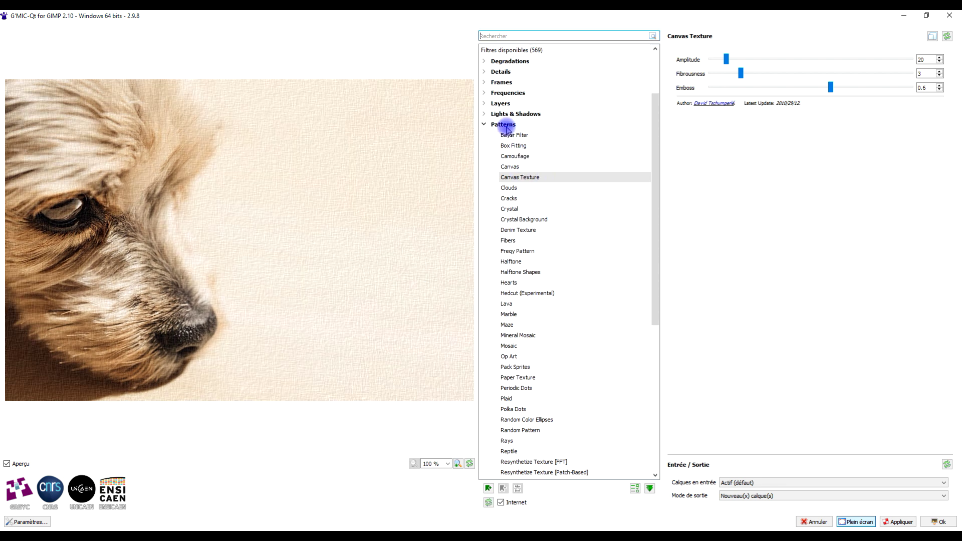
left_click(520, 35)
type("canvas")
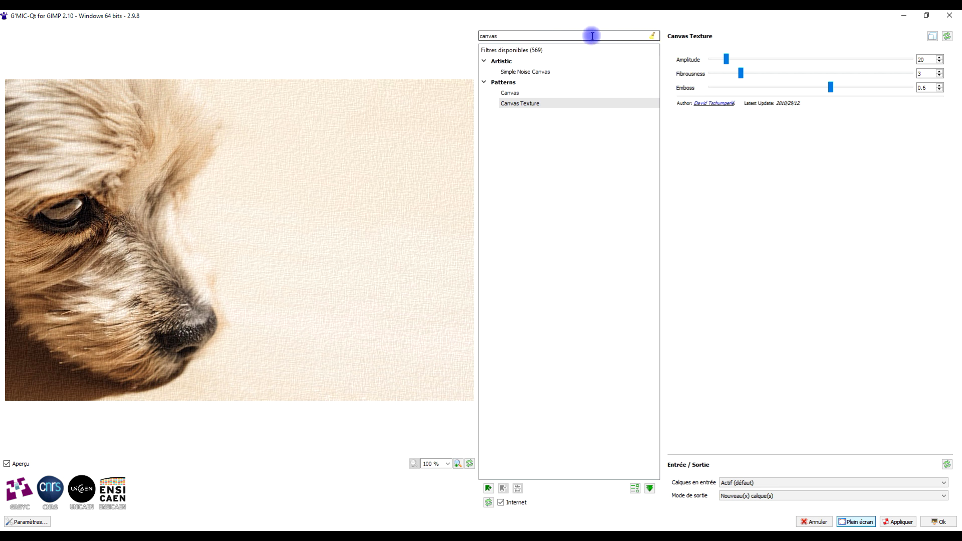
left_click(516, 103)
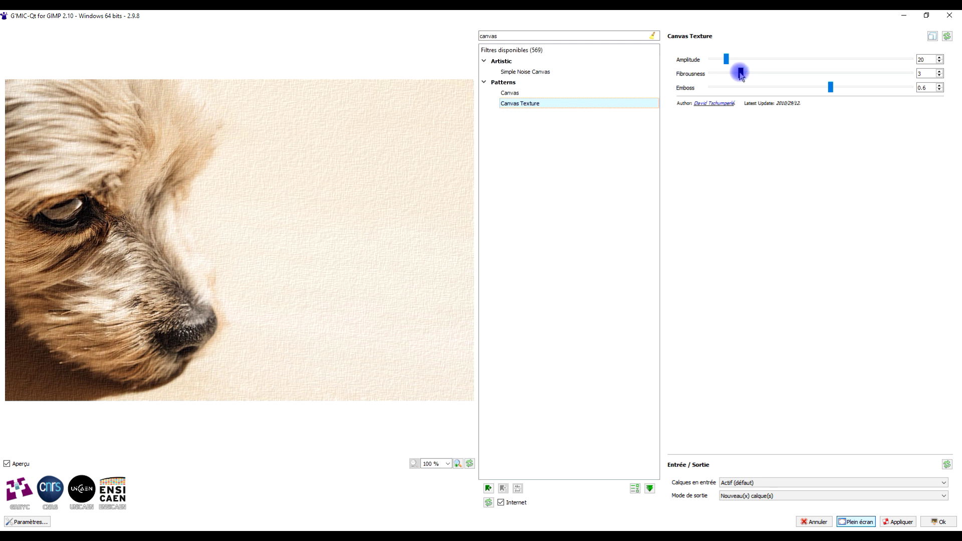
left_click_drag(741, 73, 860, 78)
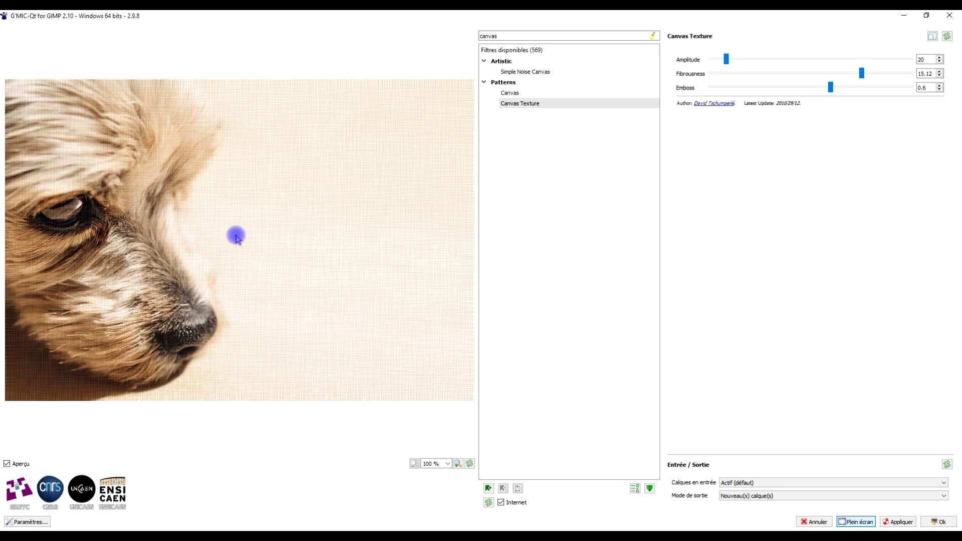
left_click_drag(863, 73, 822, 77)
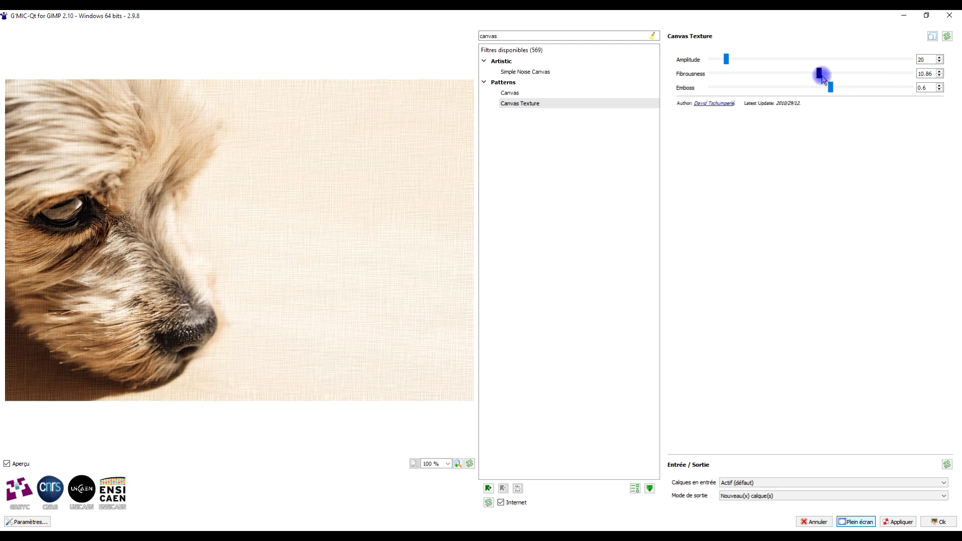
mouse_move(724, 58)
left_mouse_down()
mouse_move(785, 59)
mouse_move(743, 58)
left_mouse_up()
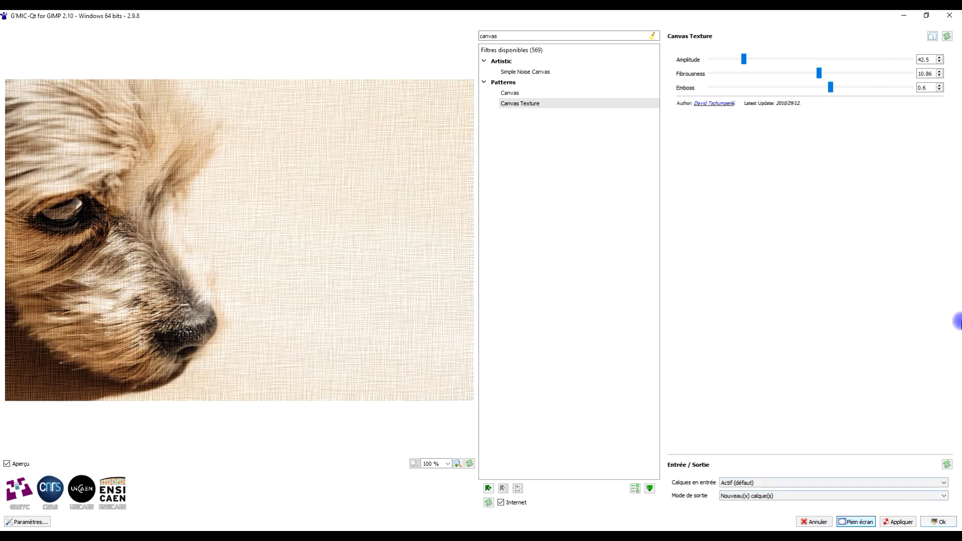
left_click(946, 36)
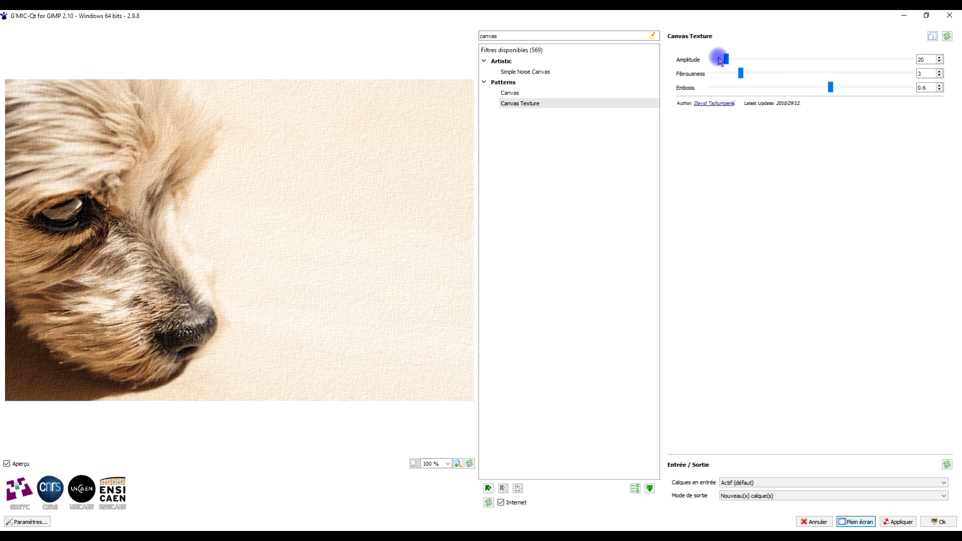
Set the Canvas Texture filter to Fibrousness 1.36, Emboss 0.068 and Amplitude 32.77.
left_click_drag(743, 75, 723, 76)
left_click_drag(830, 89, 747, 91)
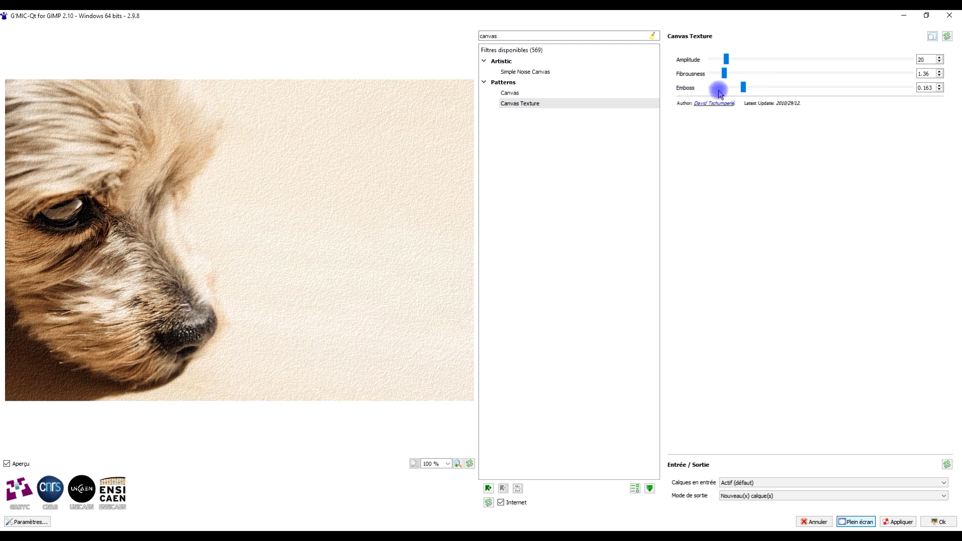
left_click_drag(743, 90, 728, 90)
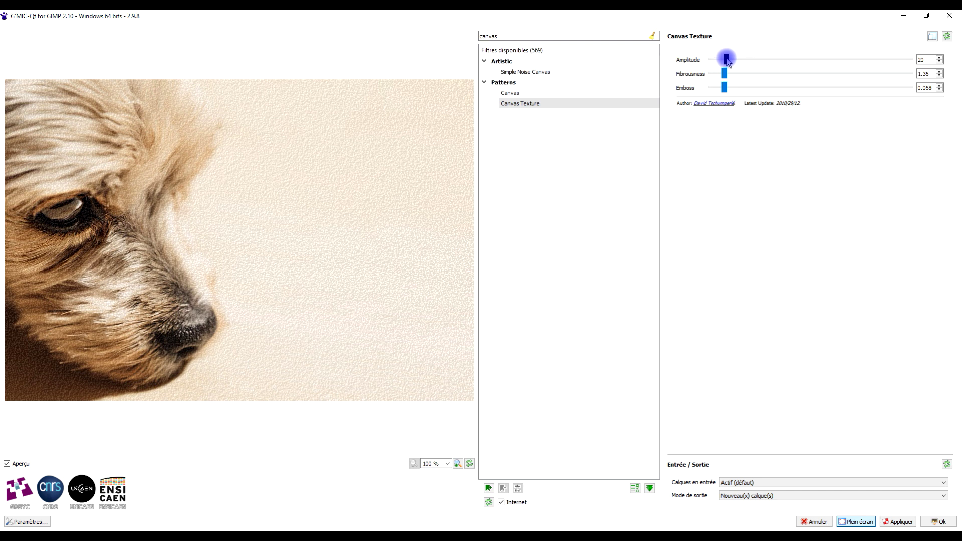
left_click_drag(735, 60, 737, 63)
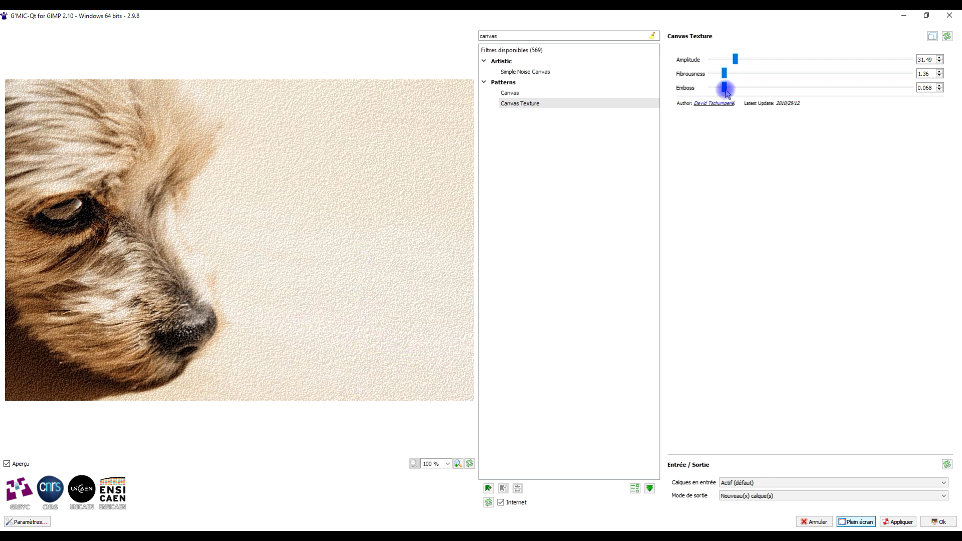
left_click(736, 61)
left_click_drag(737, 61, 739, 64)
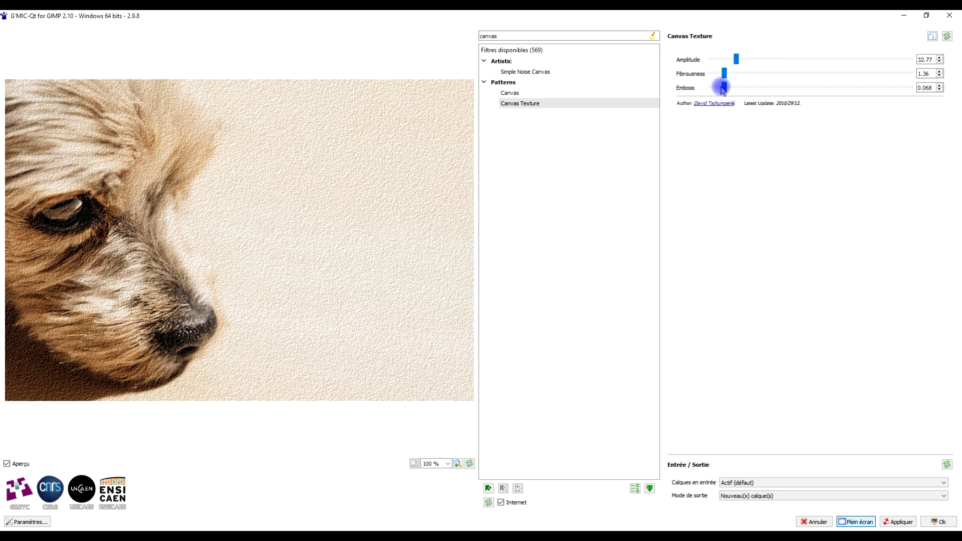
Set the filter's output mode to Nouveau(x) calque(s) and apply Canvas Texture to the dog photo.
left_click(799, 495)
left_click(798, 495)
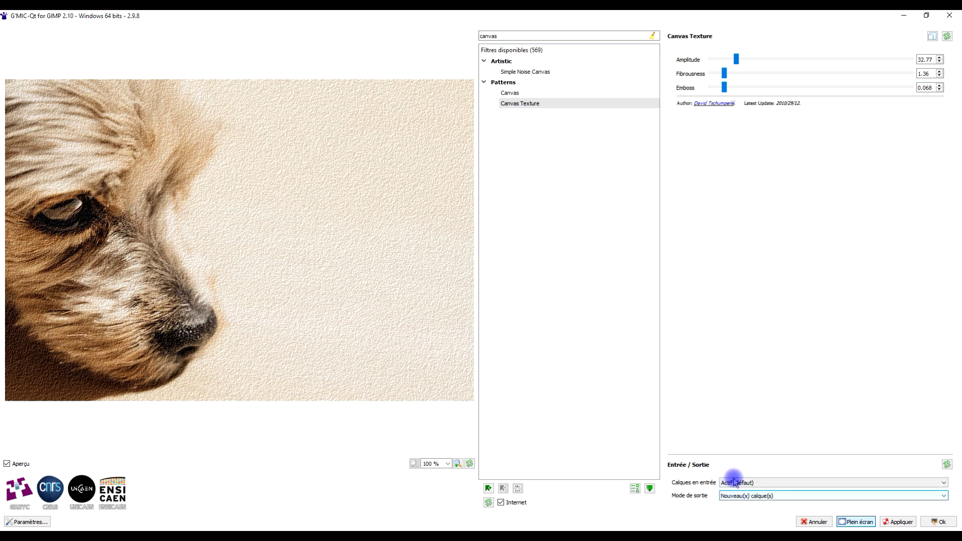
left_click(732, 497)
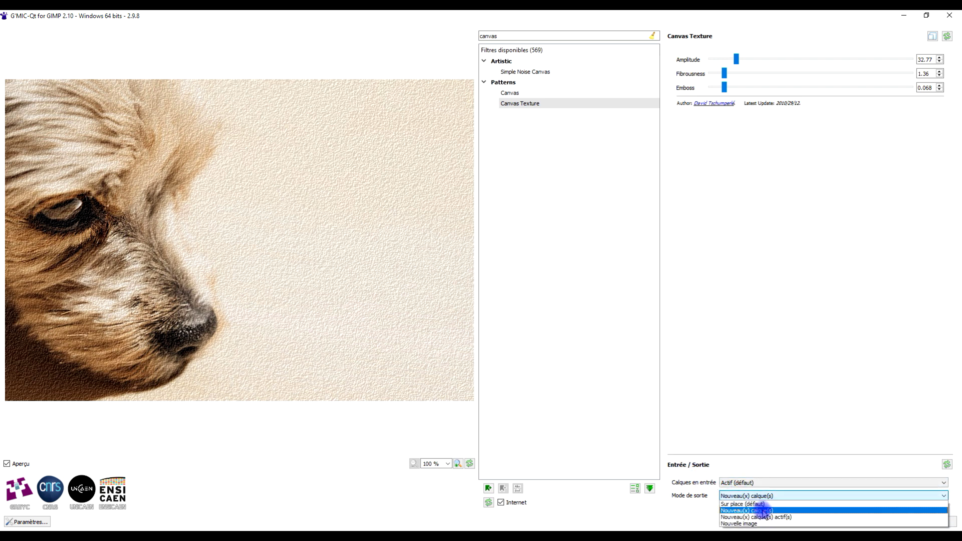
left_click(764, 511)
left_click(944, 523)
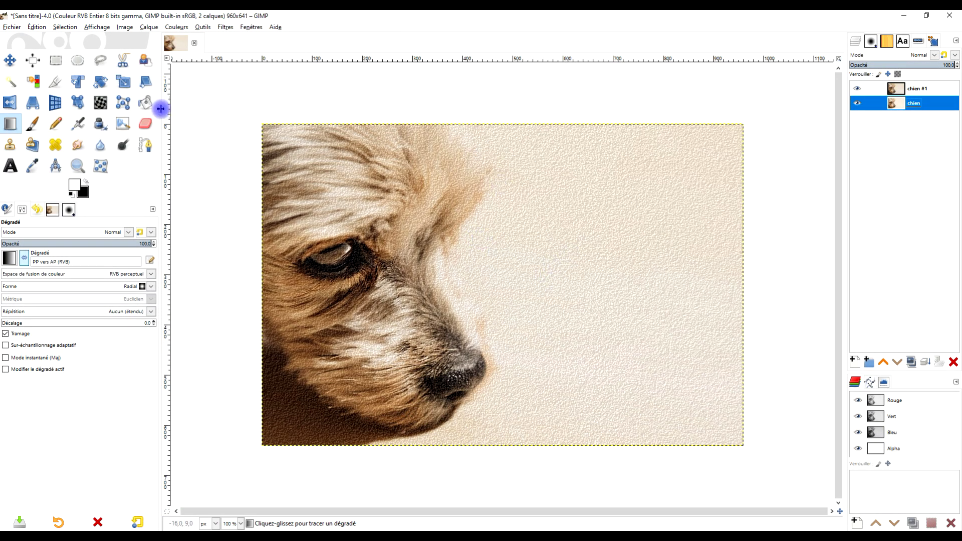
Compare the textured dog layer with the original by toggling the upper layer's visibility.
left_click(77, 165)
left_click_drag(250, 115, 757, 459)
left_click(857, 89)
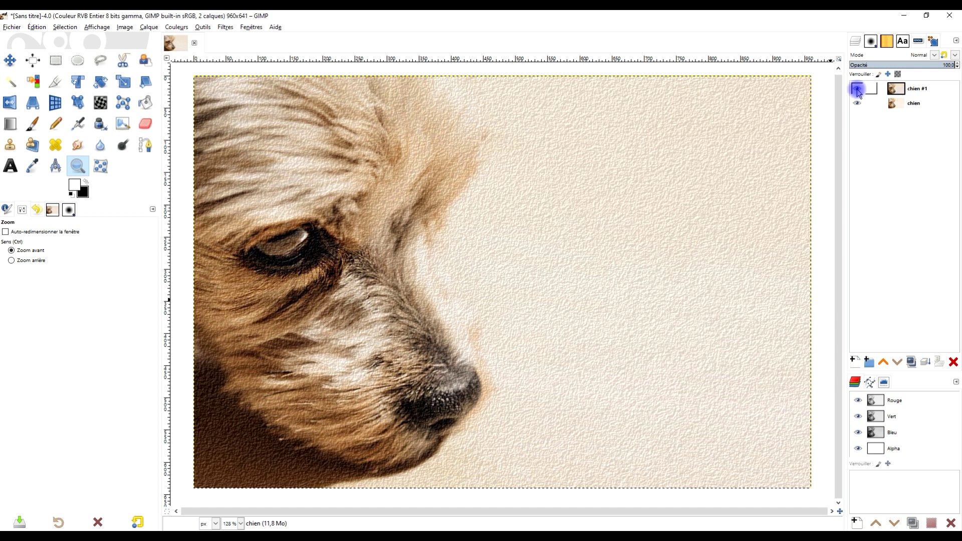
left_click(924, 92)
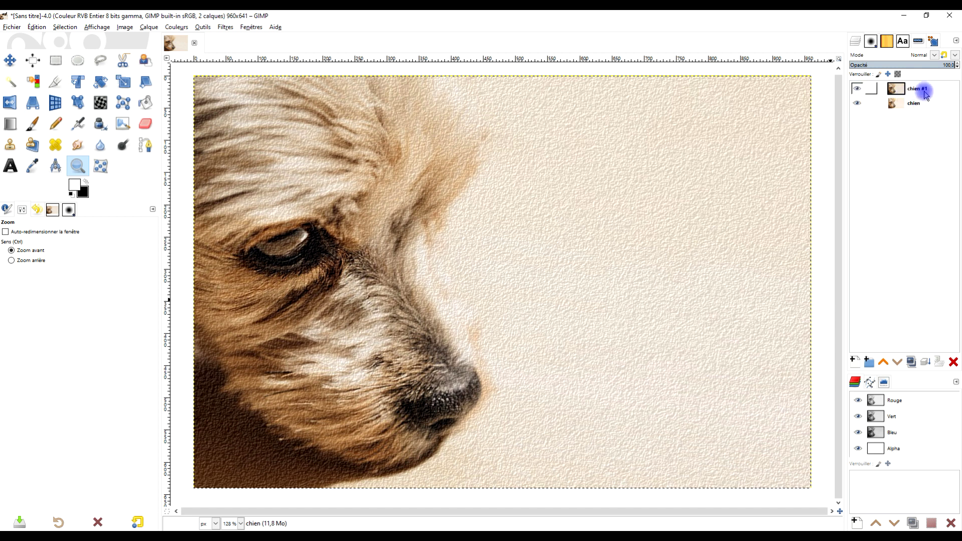
left_click(857, 89)
left_click(858, 88)
Rename the textured layer as "canvas texture" and toggle its visibility to compare it with the original.
left_click(892, 89)
double_click(915, 88)
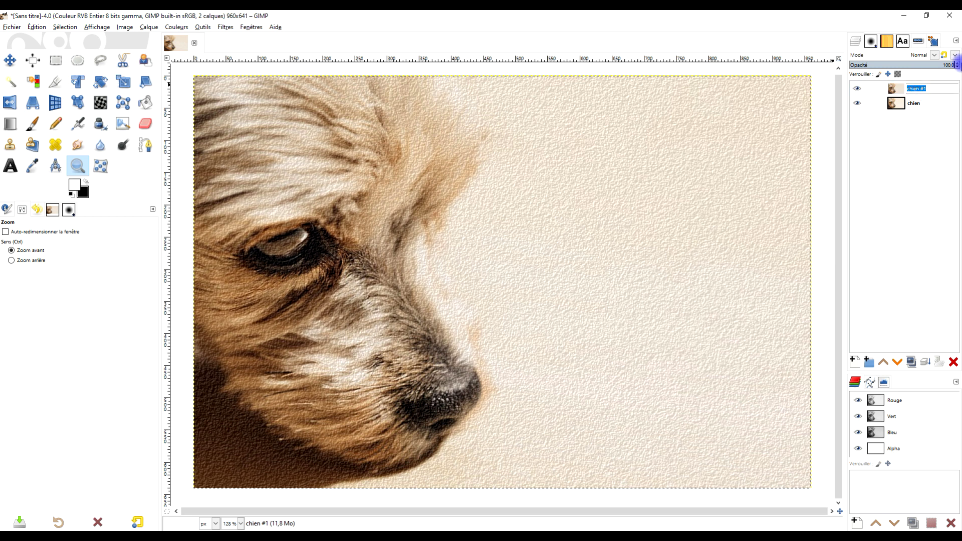
type("canvas")
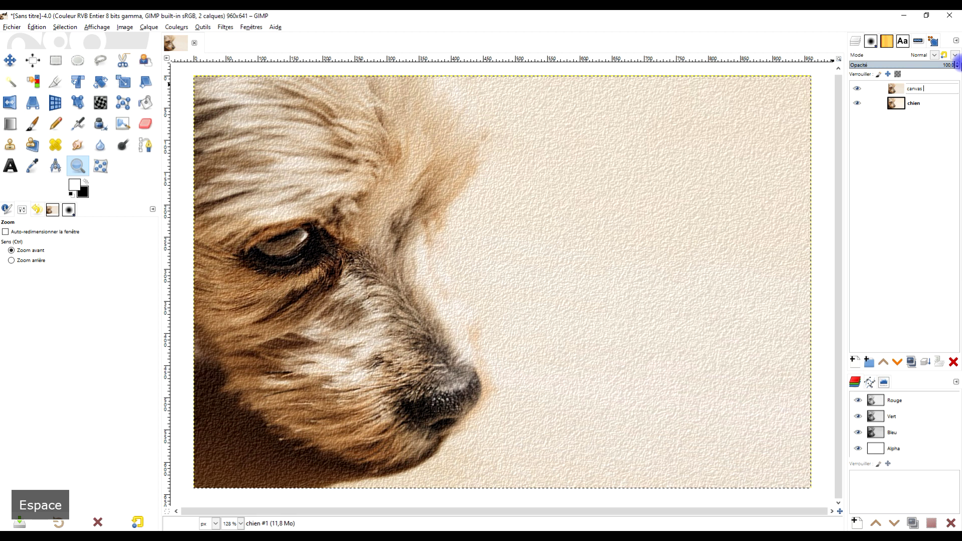
type(" texture")
key("Return")
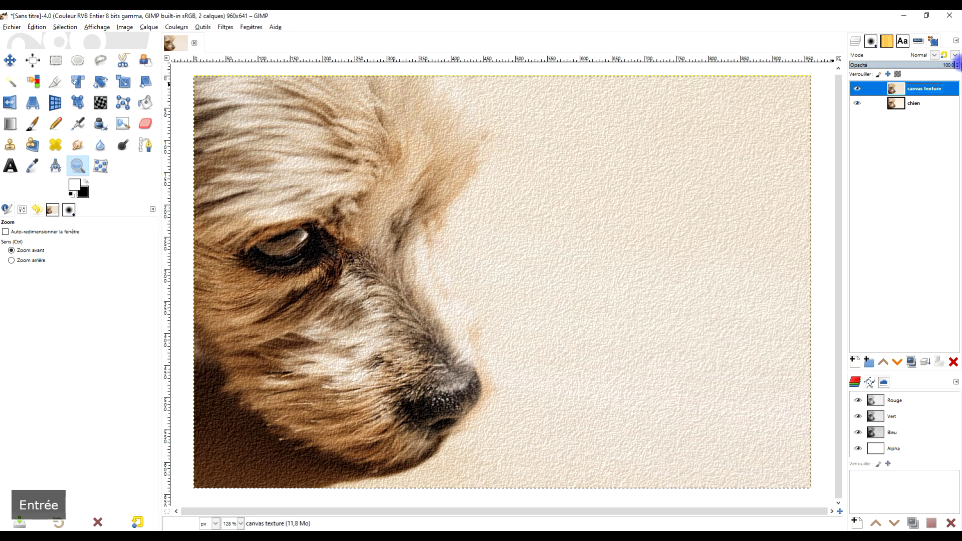
left_click(856, 89)
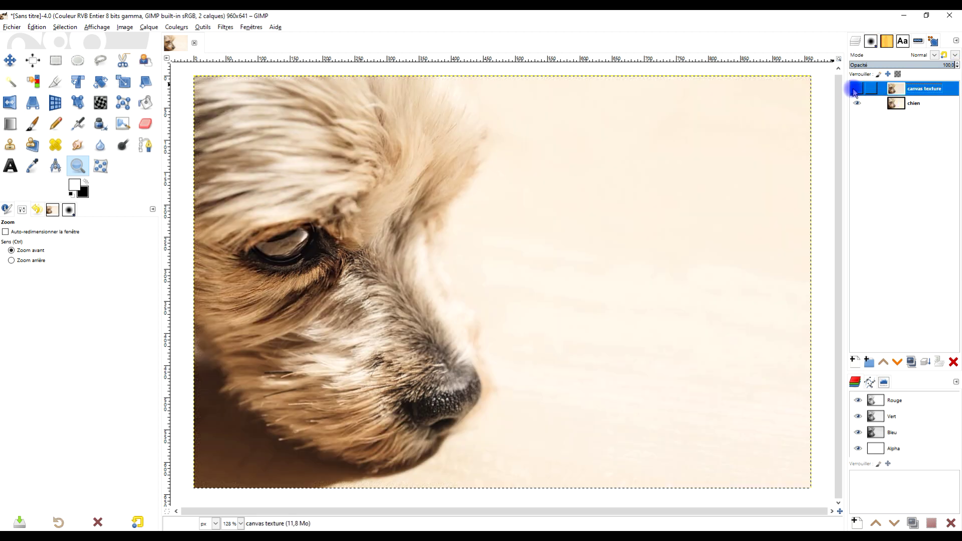
left_click(856, 90)
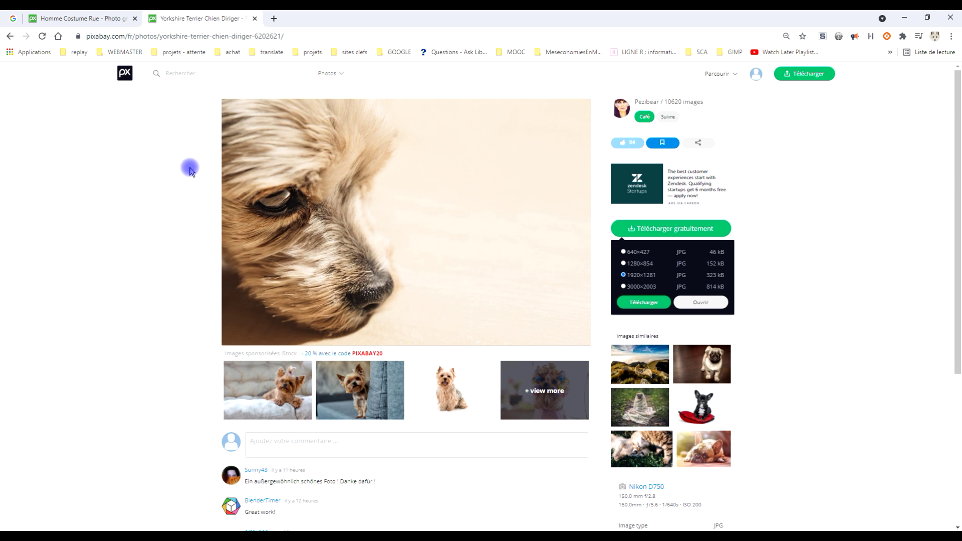
Switch to the browser, view the Pixabay photo of the man in a suit and return to the Yorkshire Terrier page.
left_click(96, 19)
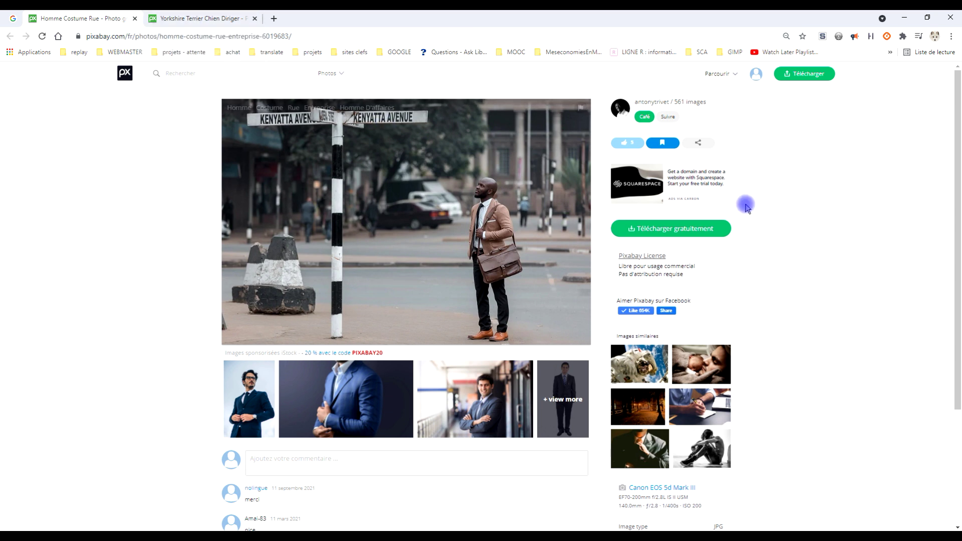
left_click(187, 18)
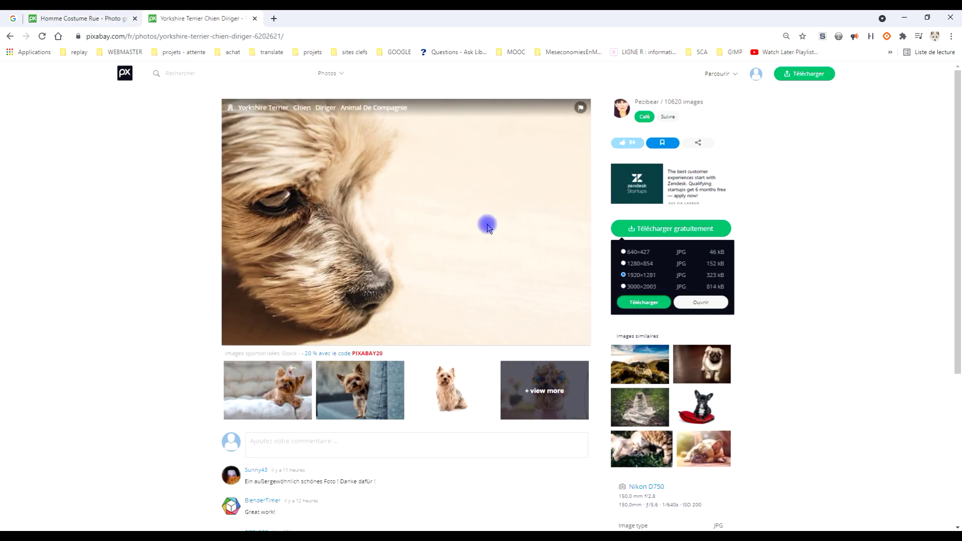